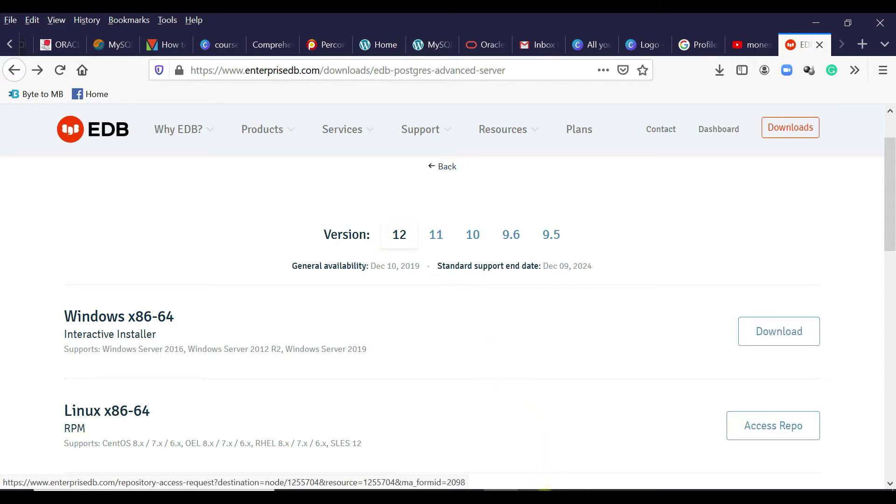
Switch from the Firefox download page to the Windows2019 VMware virtual machine.
left_click(594, 416)
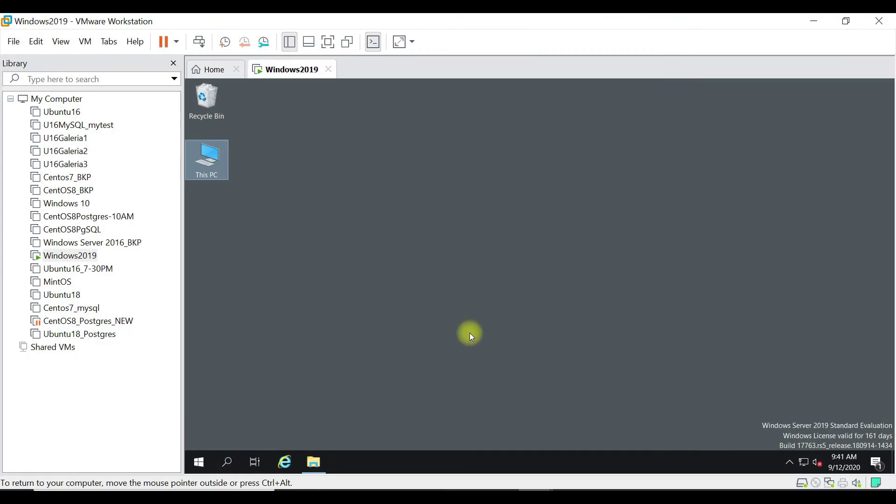
Put the Windows2019 VM in full screen and open This PC, then New Volume (E:).
left_click(327, 43)
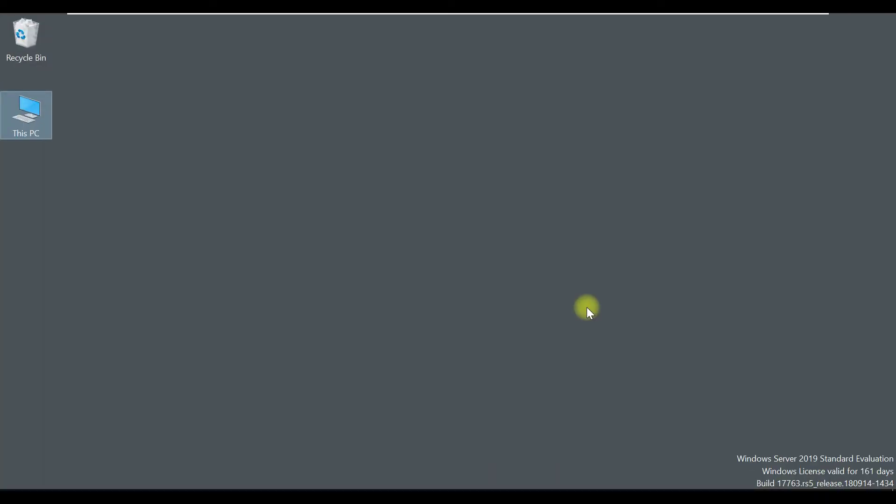
double_click(30, 125)
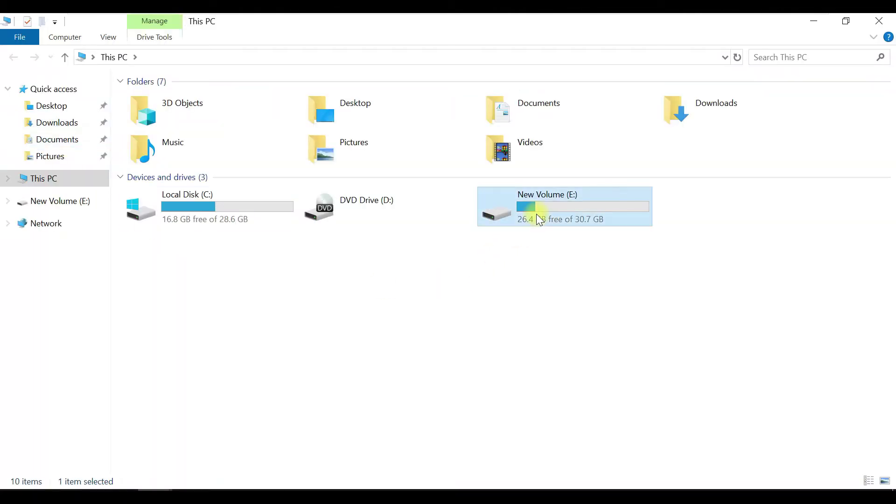
double_click(537, 214)
Launch the edb-as12-server-12.4.5-1 installer from the New Volume (E:) drive.
left_click(187, 134)
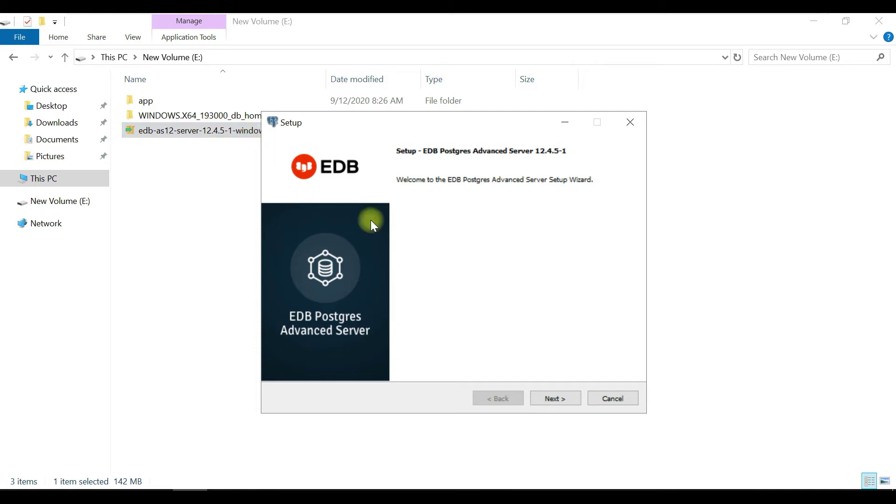
Accept the license agreement and keep the default C:\Program Files\edb\as12 install directory.
left_click(568, 403)
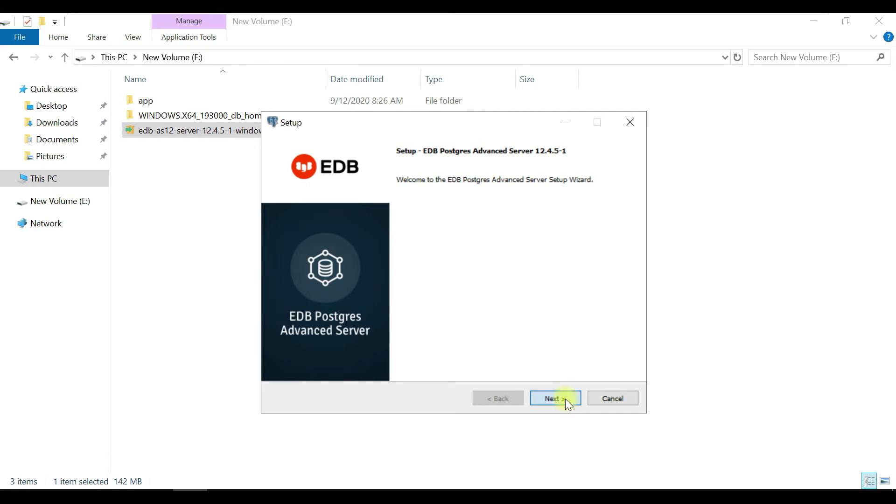
left_click(430, 364)
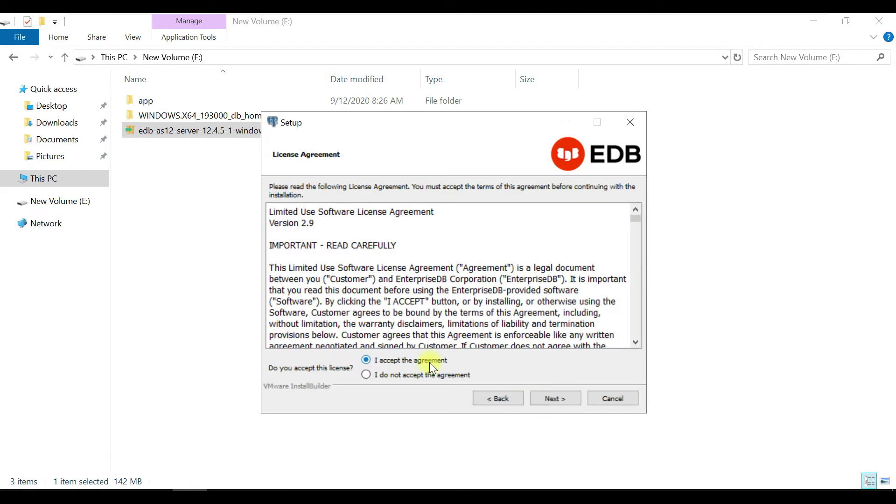
left_click(563, 399)
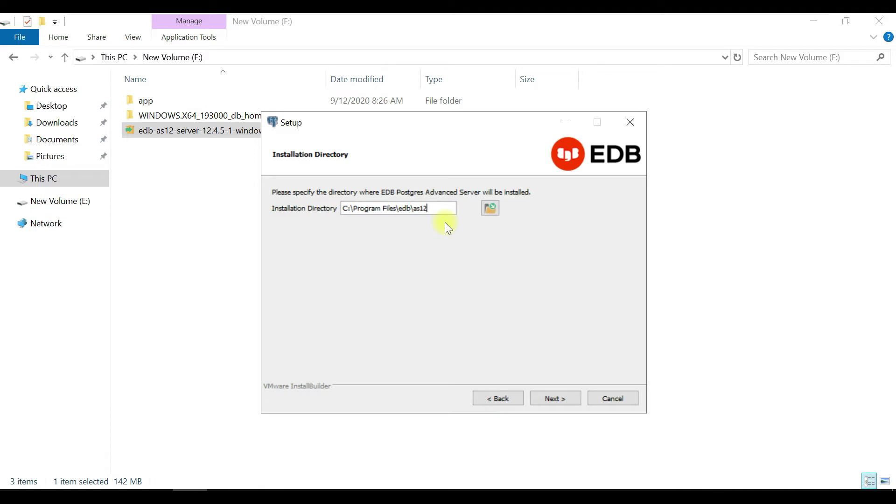
left_click_drag(437, 203, 331, 209)
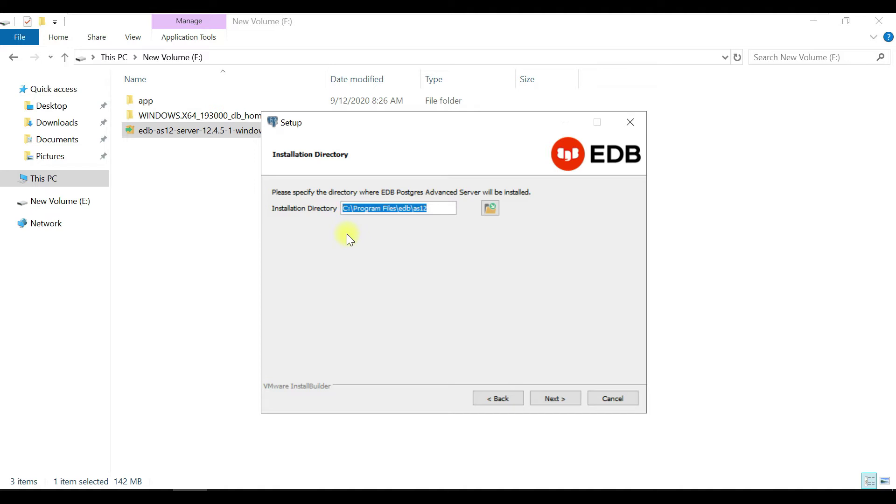
left_click(561, 395)
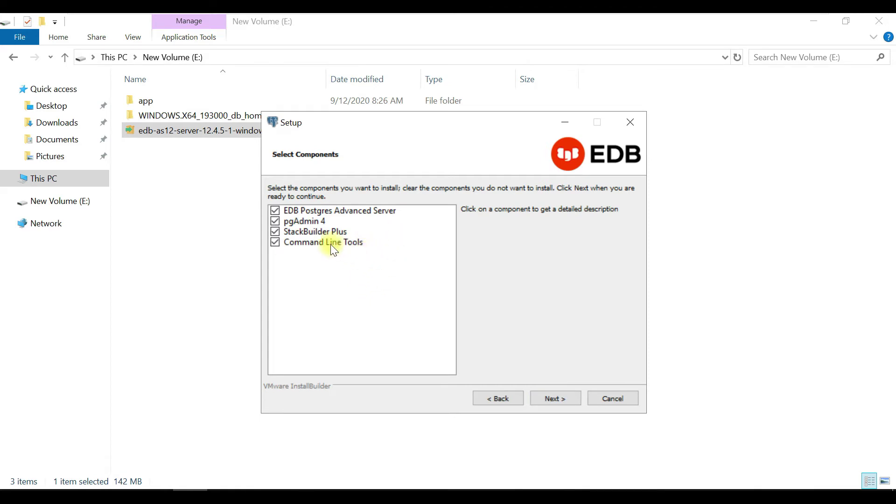
Review the StackBuilder Plus, pgAdmin 4 and Advanced Server descriptions, keeping all components checked.
left_click(294, 234)
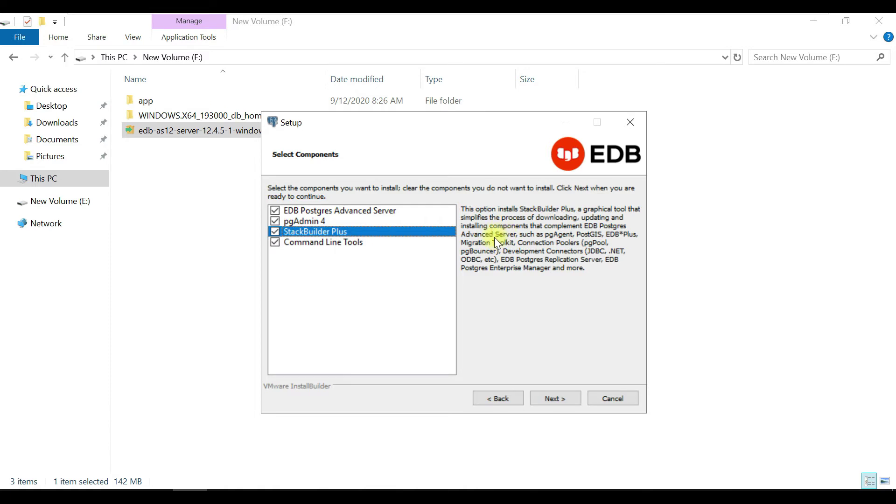
left_click(309, 221)
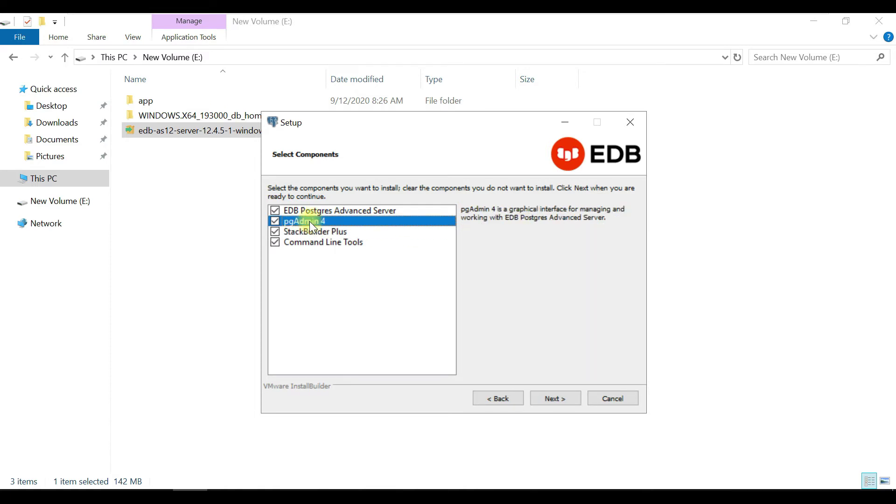
left_click(323, 210)
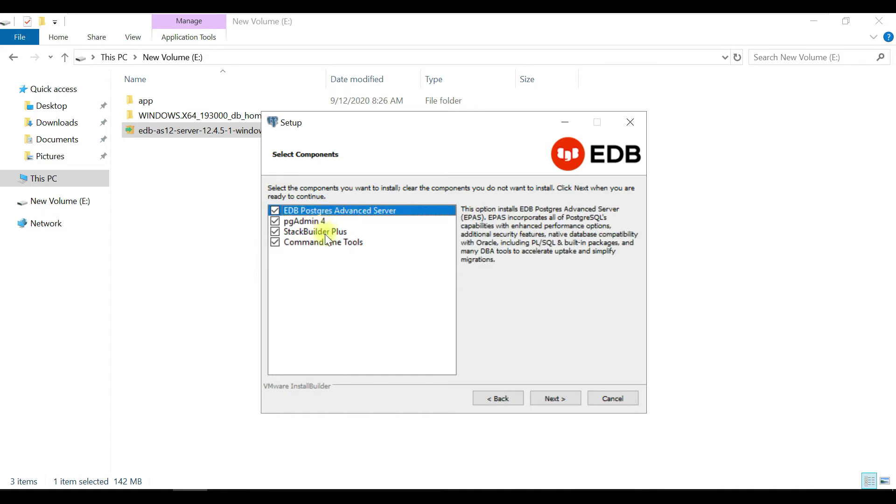
left_click(555, 399)
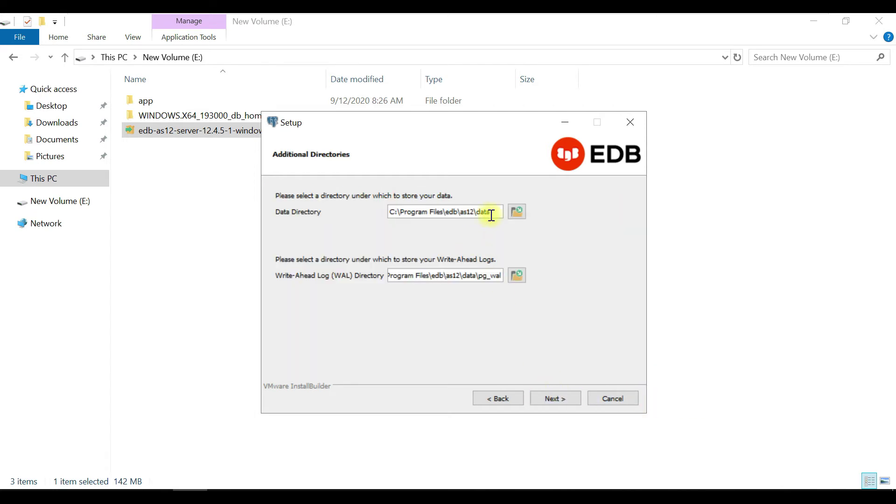
Keep the default data and WAL directories and choose the Compatible with Oracle dialect.
left_click_drag(492, 213, 380, 220)
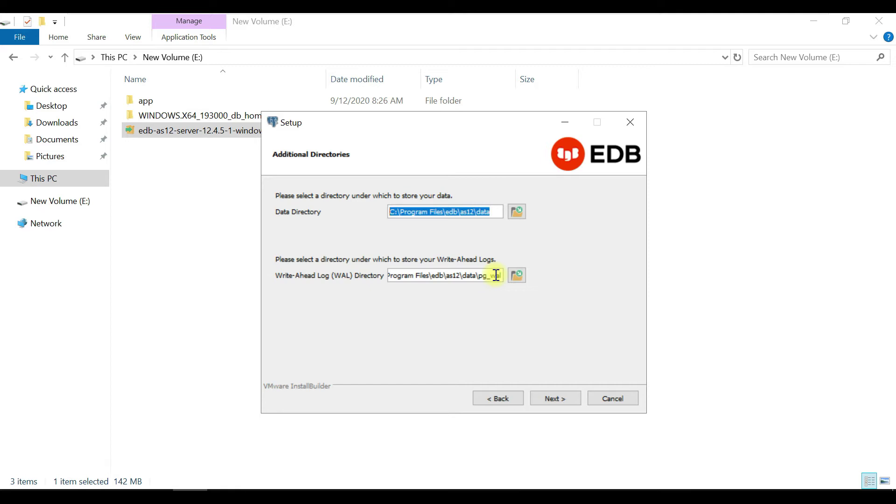
left_click(555, 398)
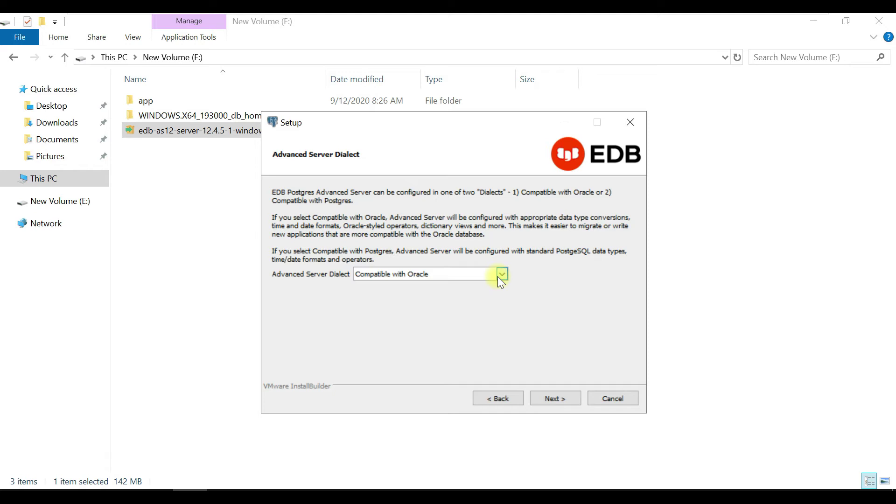
left_click(500, 275)
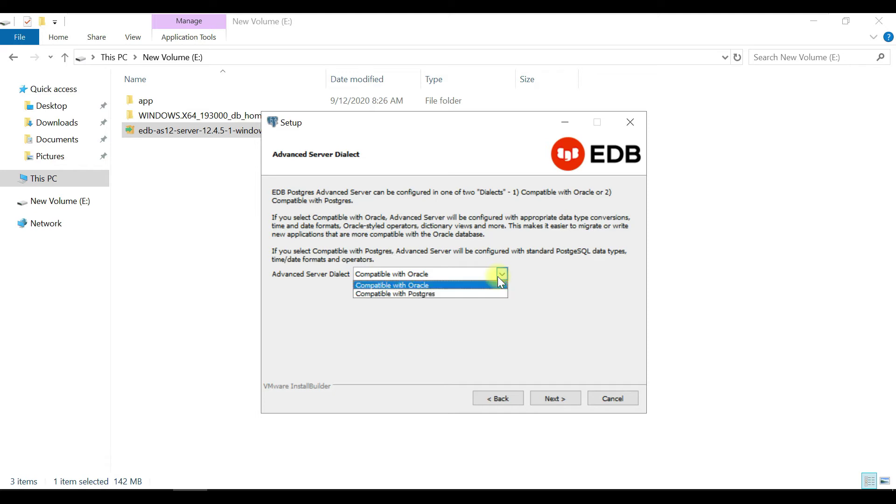
left_click(467, 295)
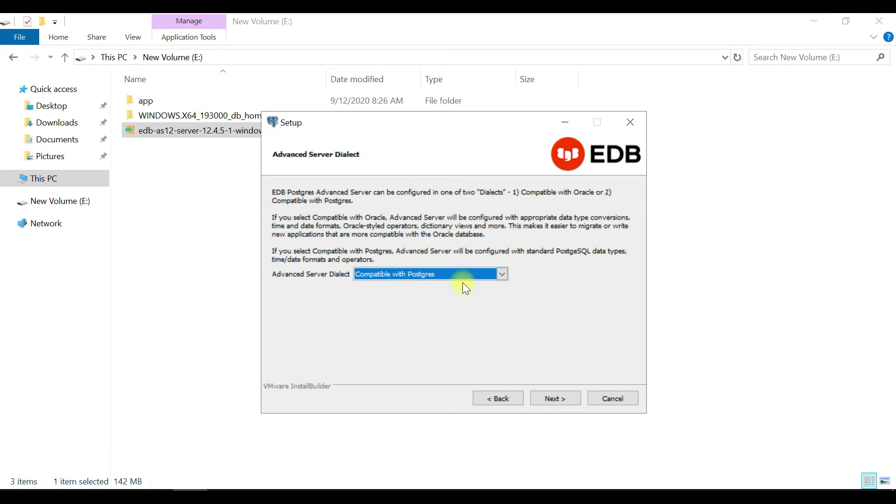
left_click(464, 274)
left_click(456, 286)
left_click(564, 398)
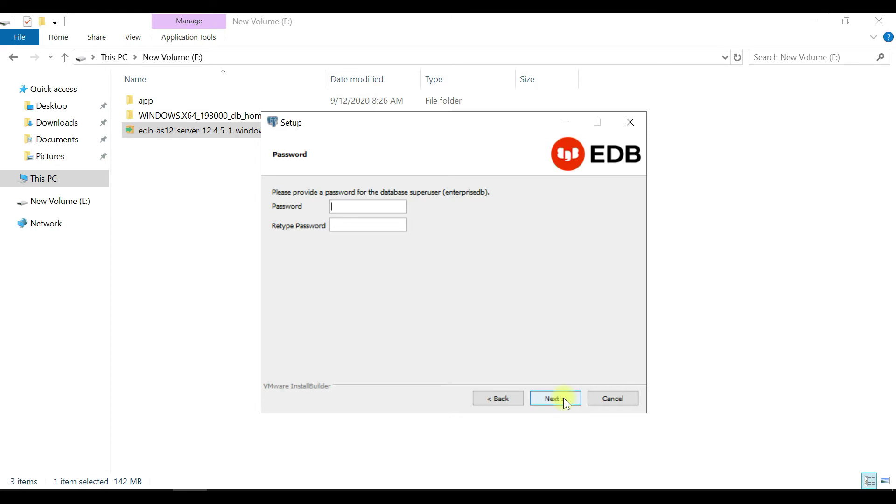
type("•••••••")
Enter and confirm the enterprisedb superuser password, keeping port 5444 and [Default locale].
key("Tab")
type("•••")
type("••••")
left_click(564, 398)
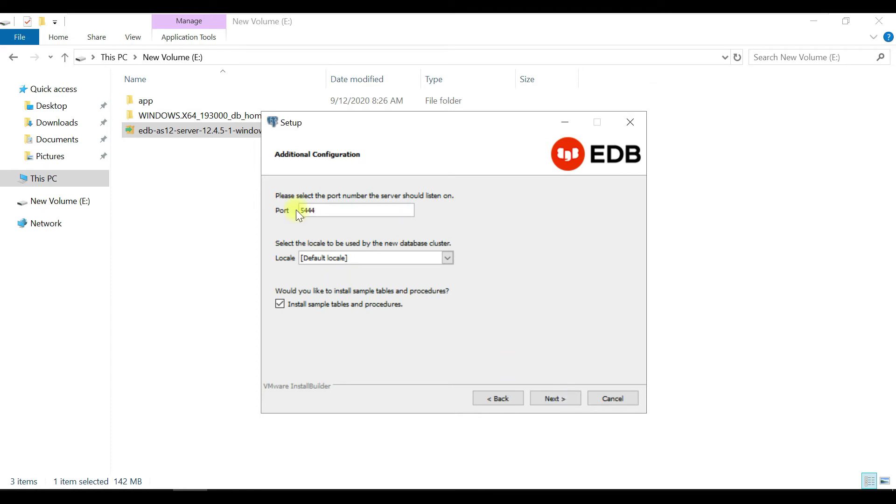
left_click(448, 257)
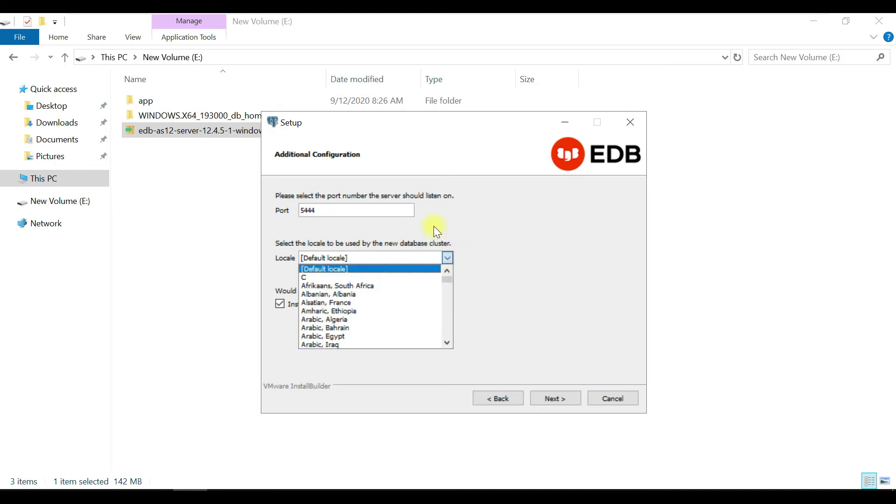
left_click(407, 267)
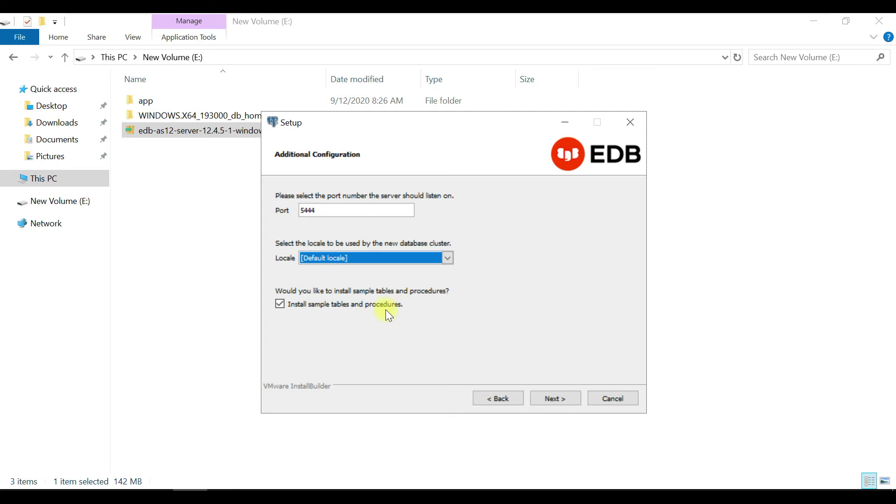
left_click(569, 400)
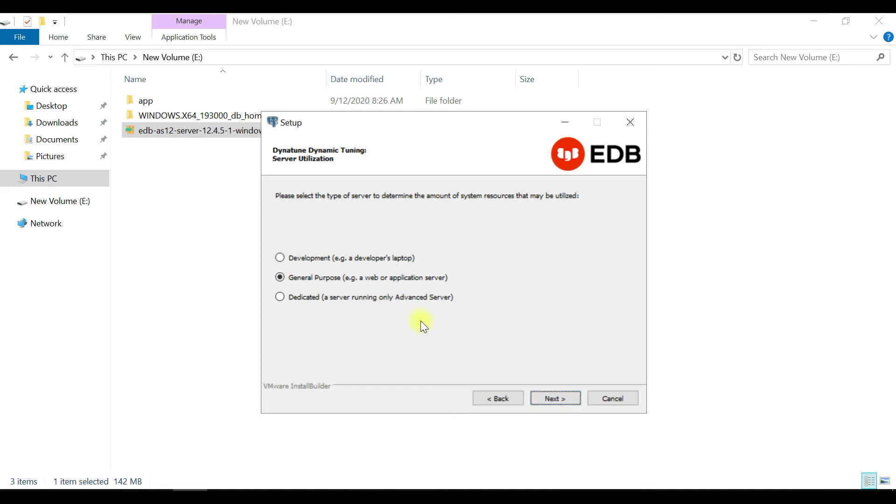
Choose General Purpose server utilization, keep the workload profile, and start the installation.
left_click(411, 296)
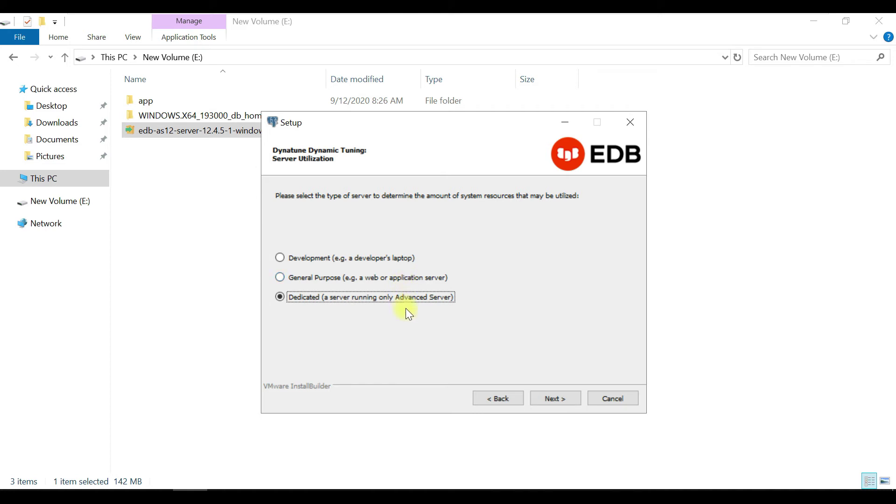
left_click(412, 278)
left_click(553, 394)
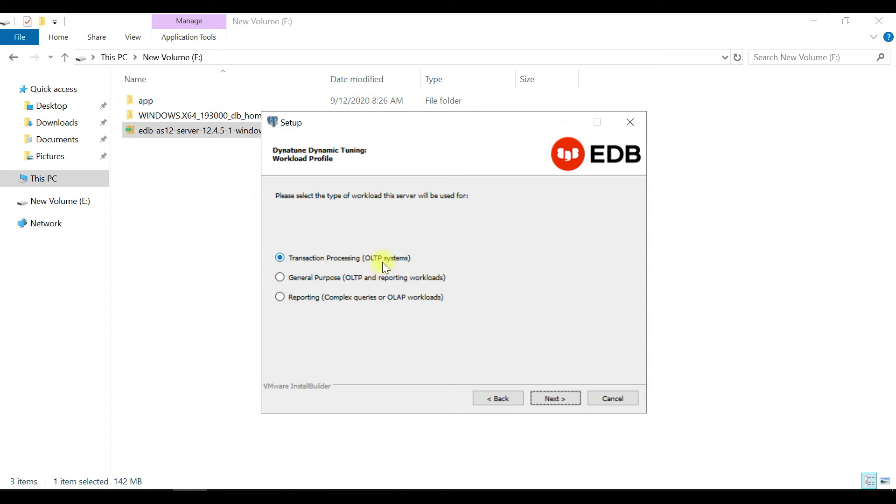
left_click(565, 403)
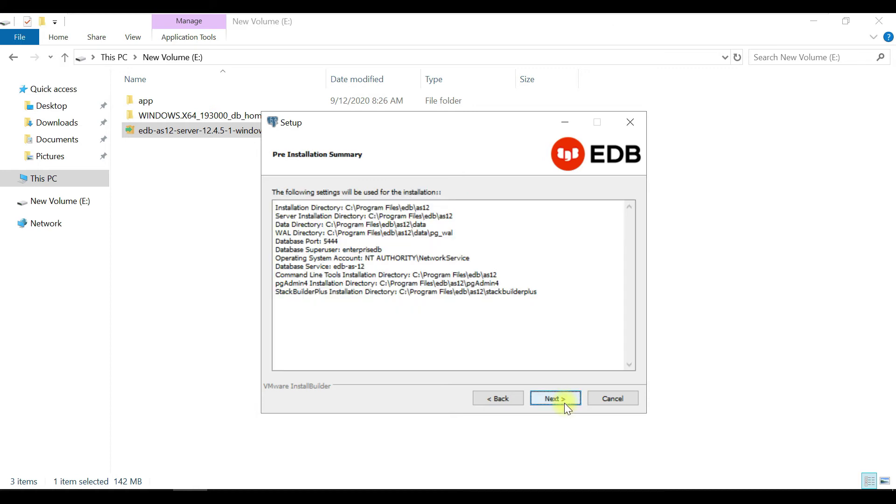
left_click(564, 395)
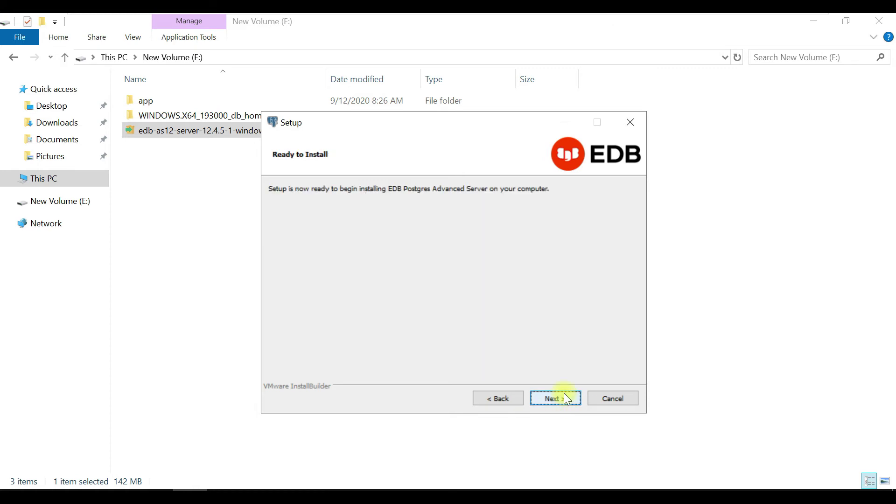
left_click(565, 402)
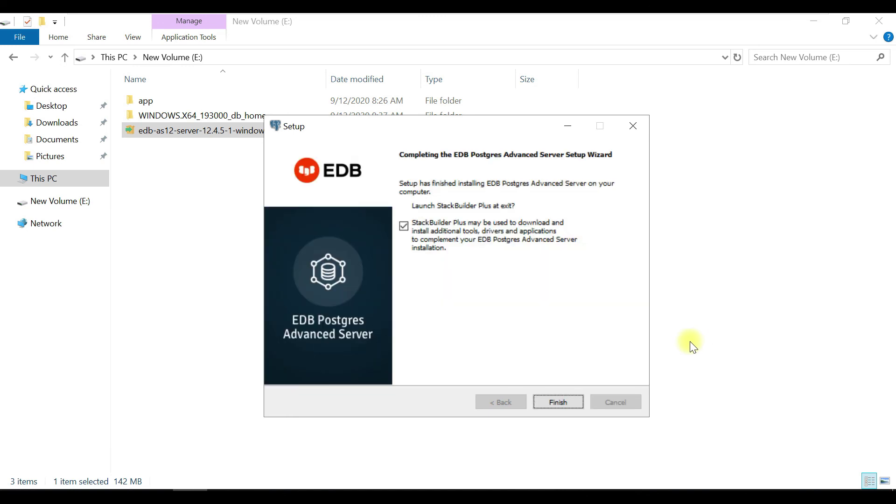
Finish setup without launching StackBuilder Plus, then expand the EDB Postgres 12 Start menu folder.
left_click(475, 225)
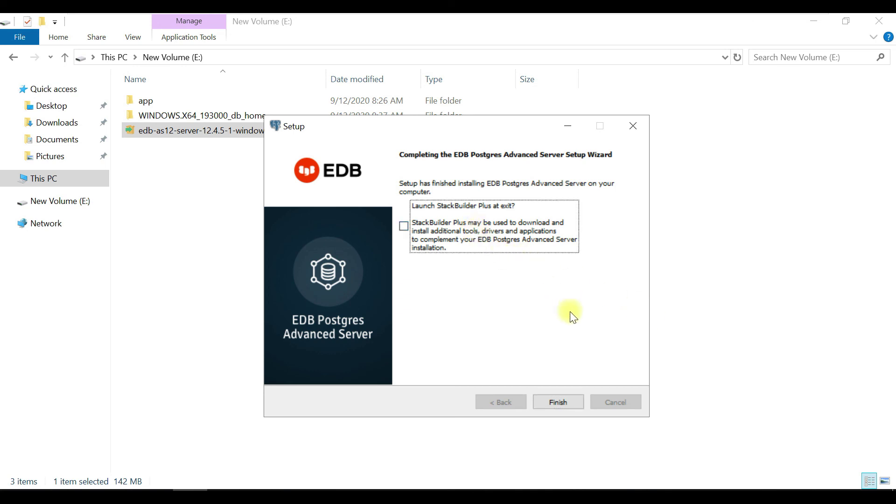
left_click(566, 401)
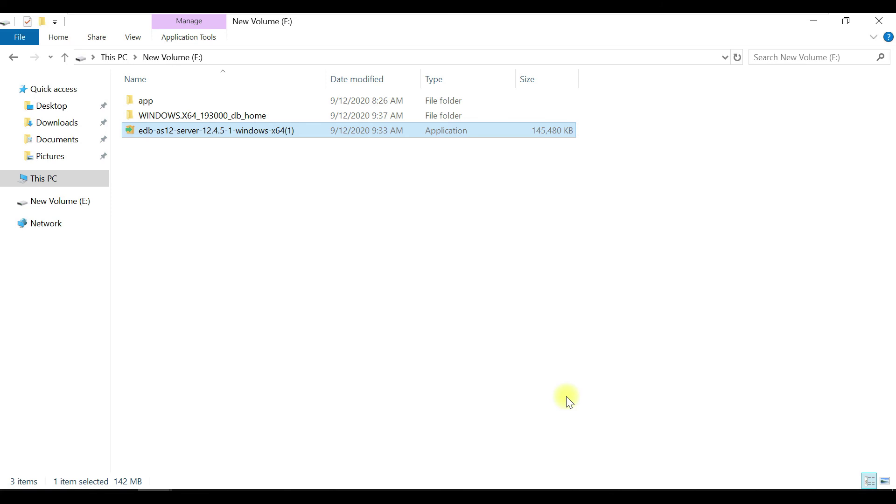
key("super")
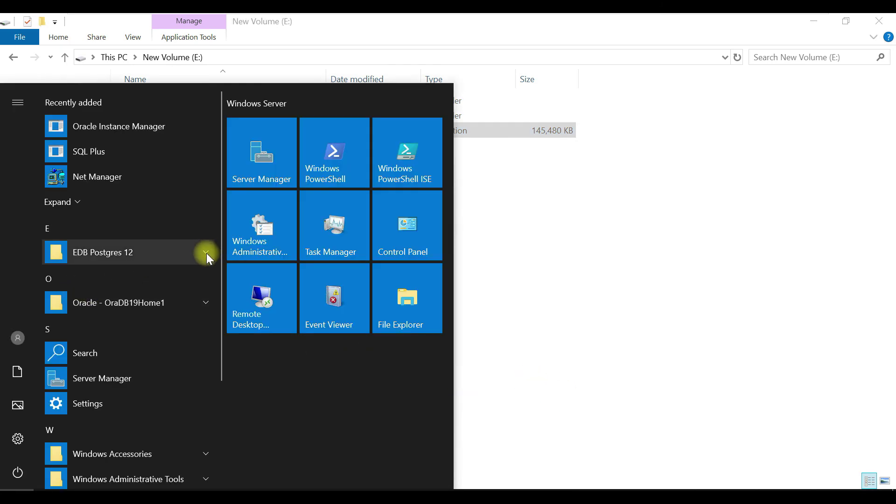
left_click(203, 251)
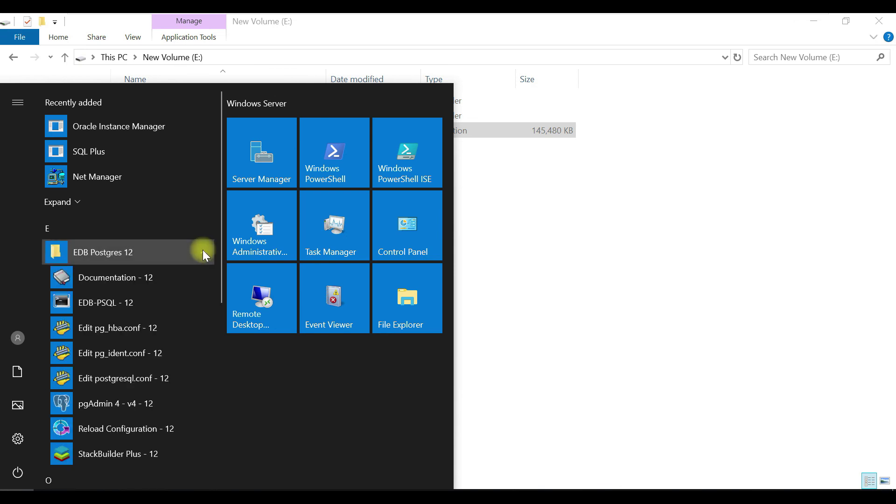
left_click(202, 251)
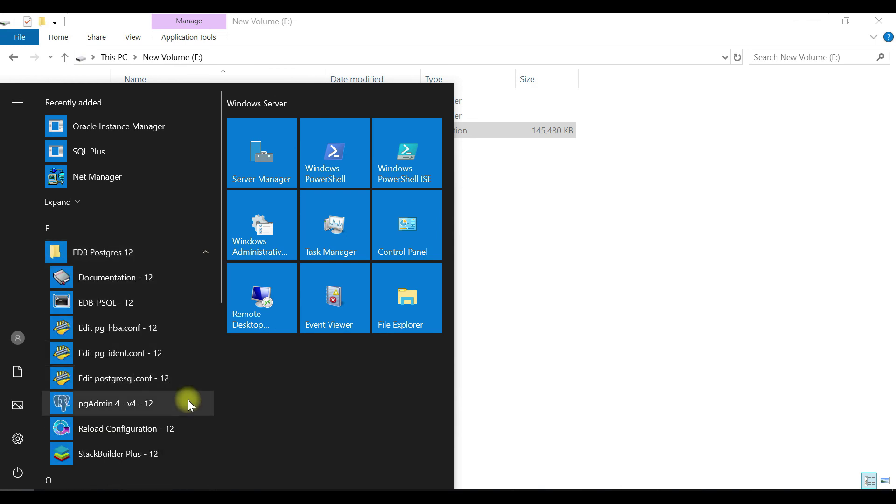